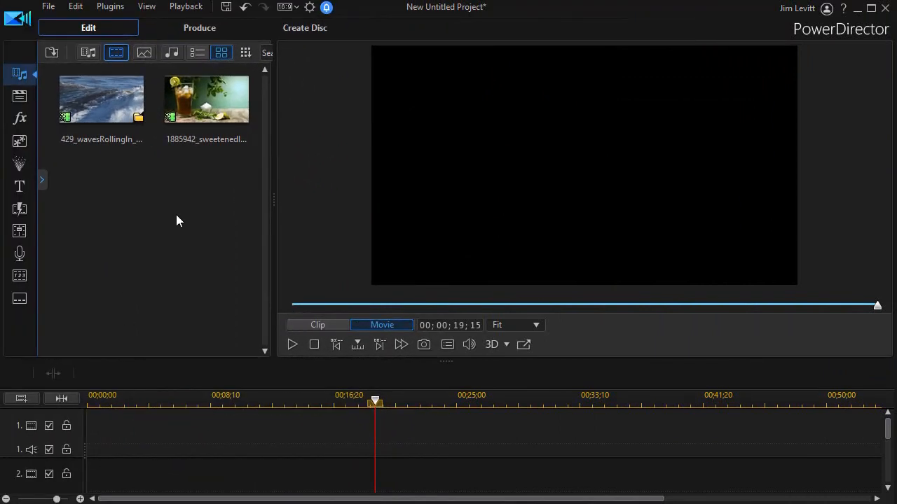
- Place the sweetened iced tea clip on video track 1 and the rolling waves clip on track 2, both starting at 00;00;00
left_click_drag(213, 102, 79, 433)
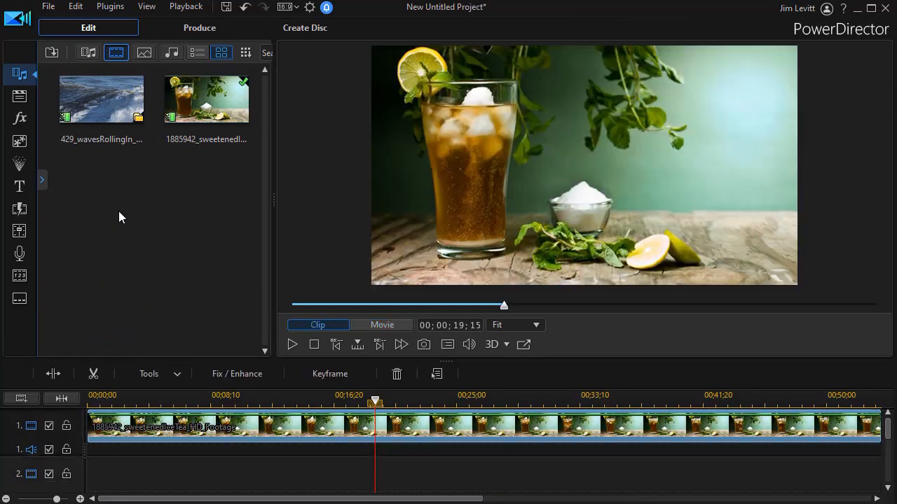
left_click_drag(89, 108, 76, 438)
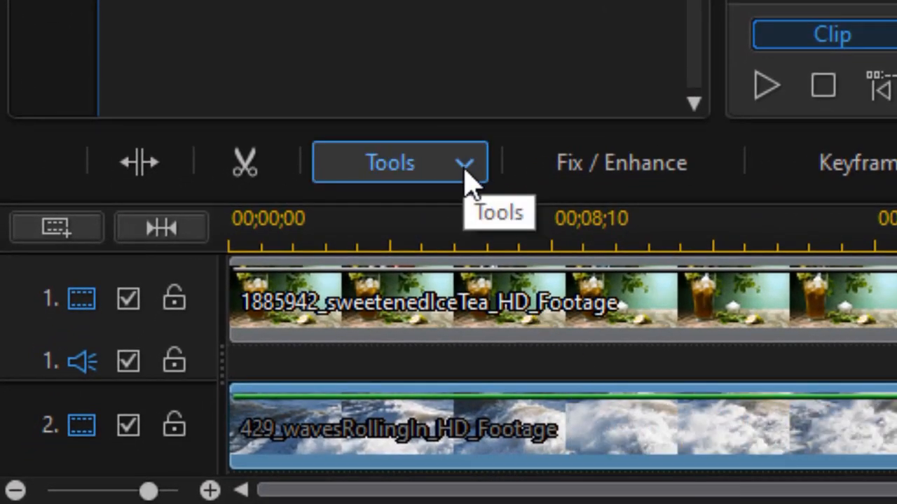
- Open the waves clip in the Mask Designer and apply the linear mask that keeps only the lower half of the frame
left_click(468, 173)
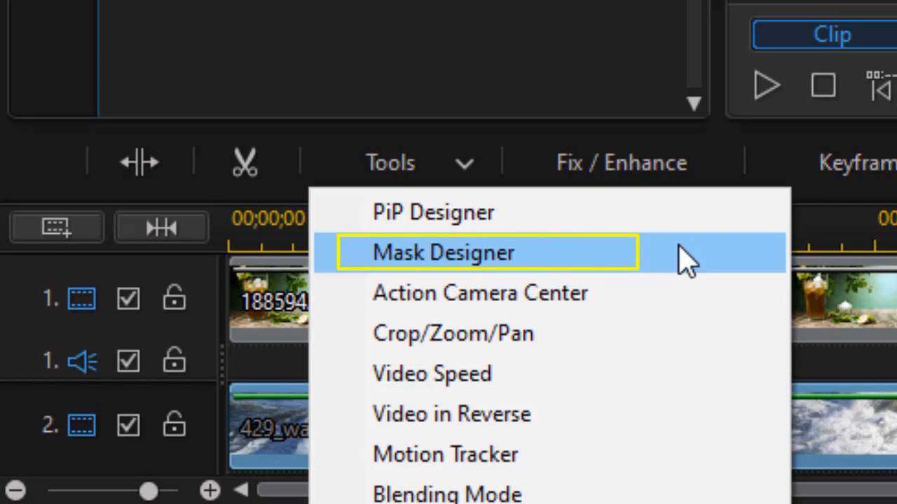
key("Escape")
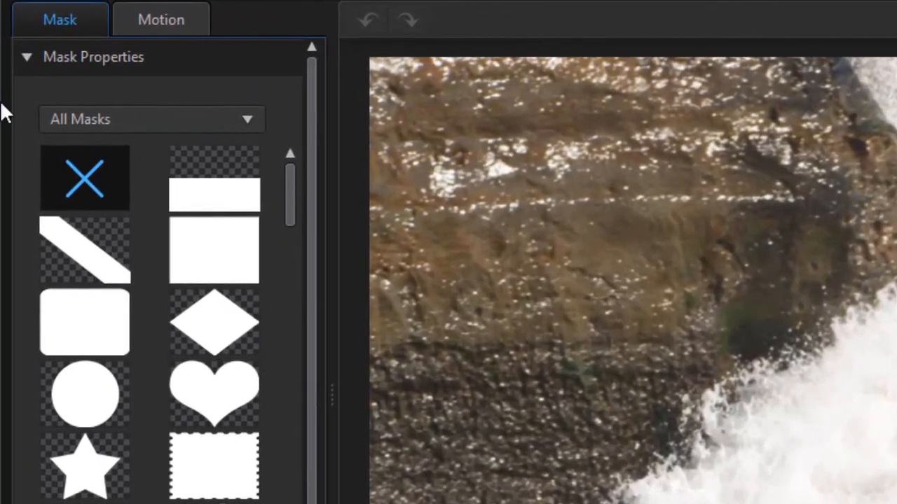
left_click(26, 56)
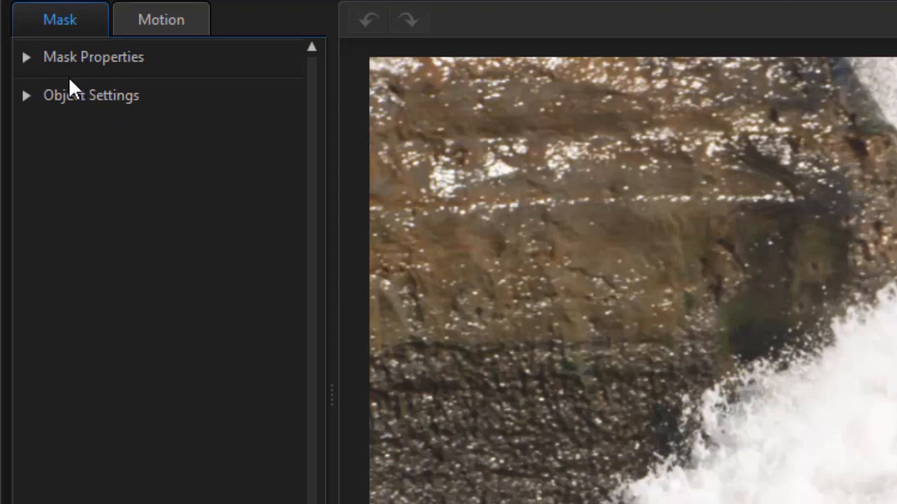
left_click(25, 57)
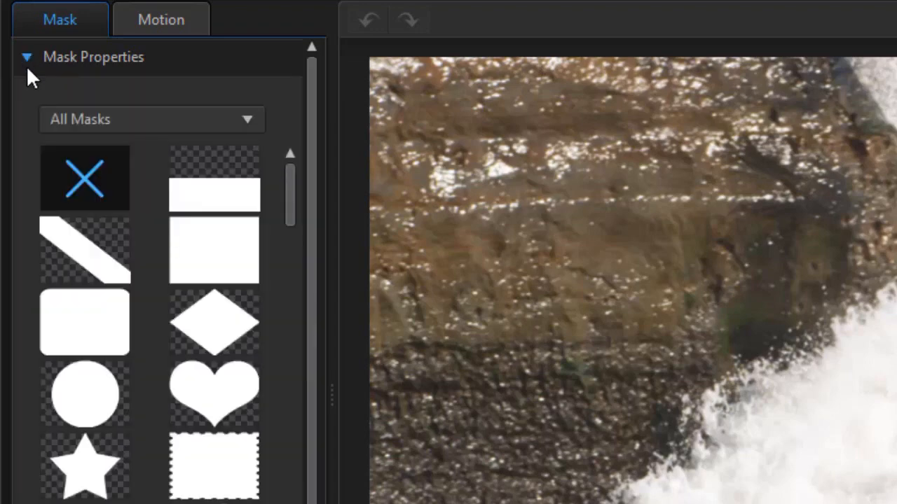
left_click(214, 194)
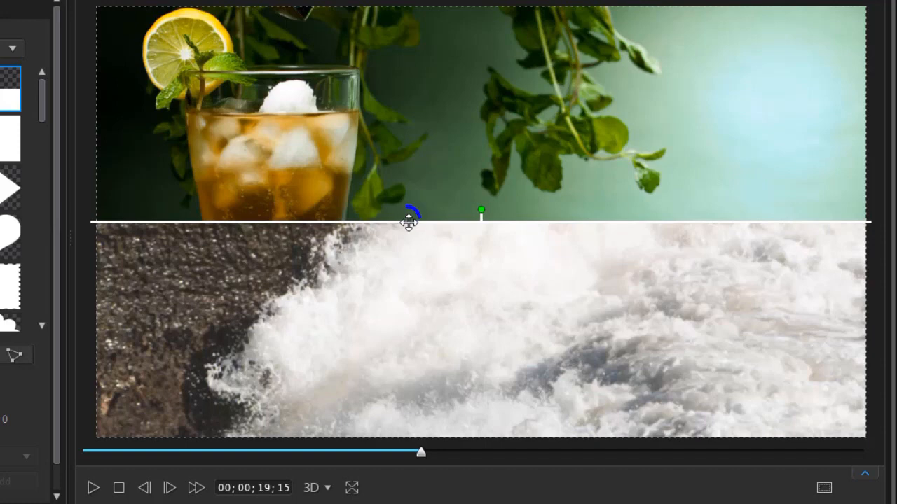
- Move the mask's dividing line slightly down and rotate it to about -61.70 degrees, with the waves on the right side
left_click_drag(409, 222, 392, 247)
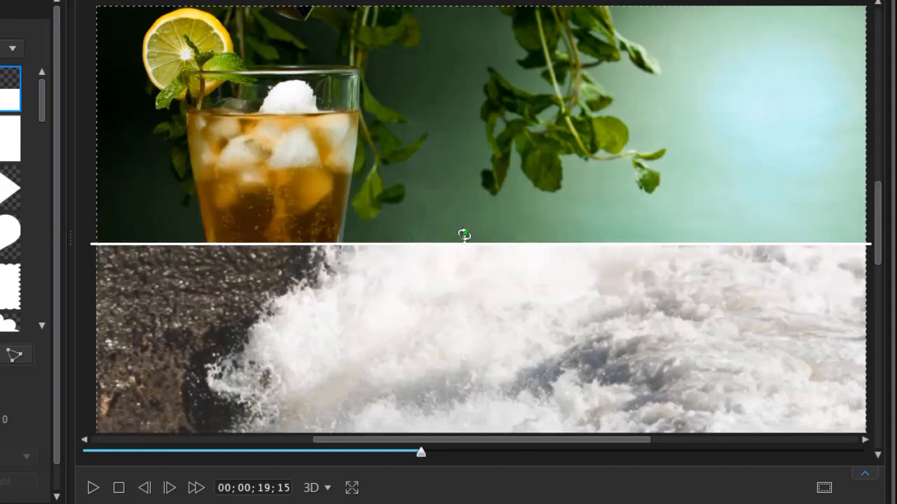
left_click_drag(465, 233, 442, 234)
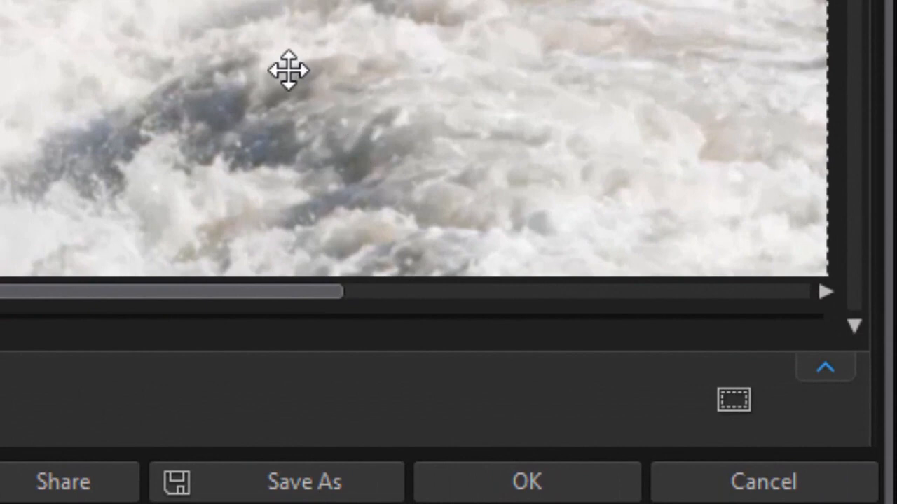
- Show the centre grid lines over the preview and reposition the mask's dividing line to about X 0.475, Y 0.573
left_click(737, 411)
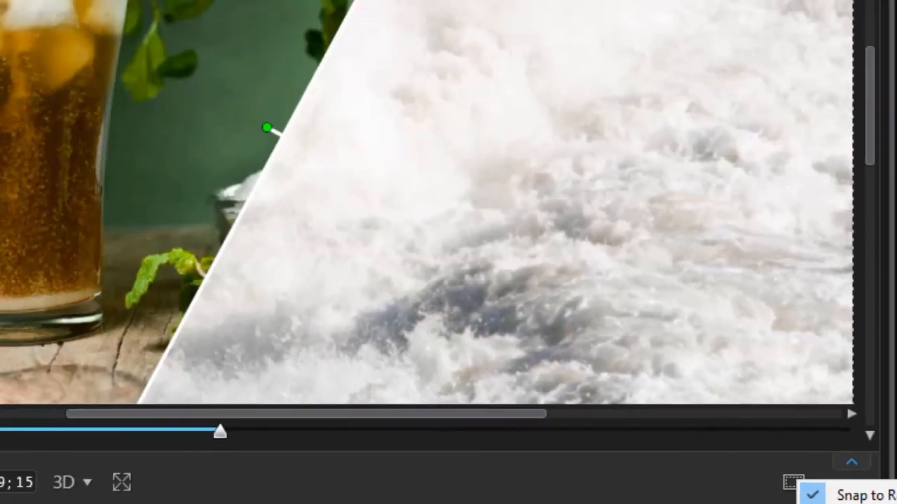
left_click(841, 498)
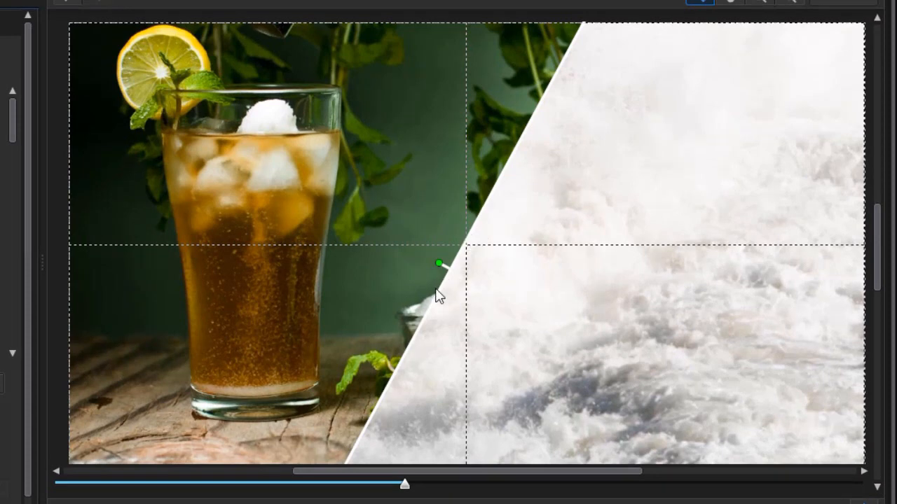
mouse_move(447, 290)
left_mouse_down()
mouse_move(475, 308)
mouse_move(441, 301)
left_mouse_up()
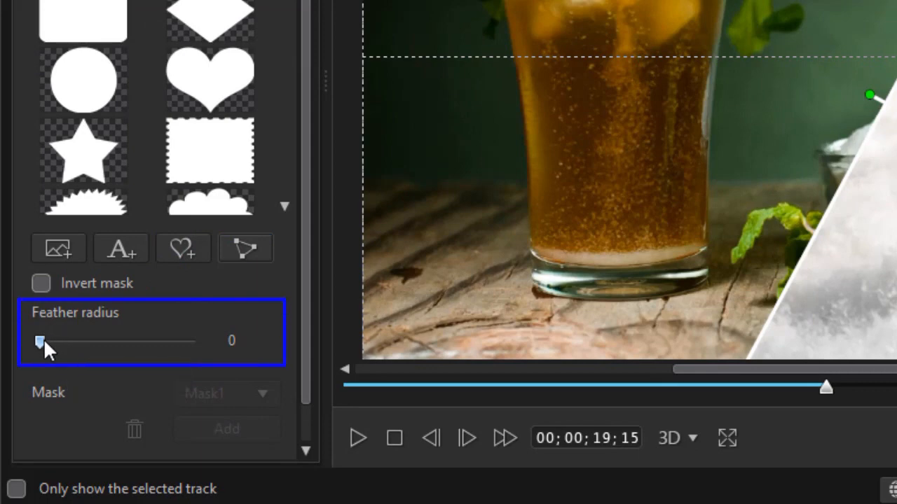
- Soften the edge of the linear mask with a feather radius of about 48
left_click_drag(42, 339, 113, 341)
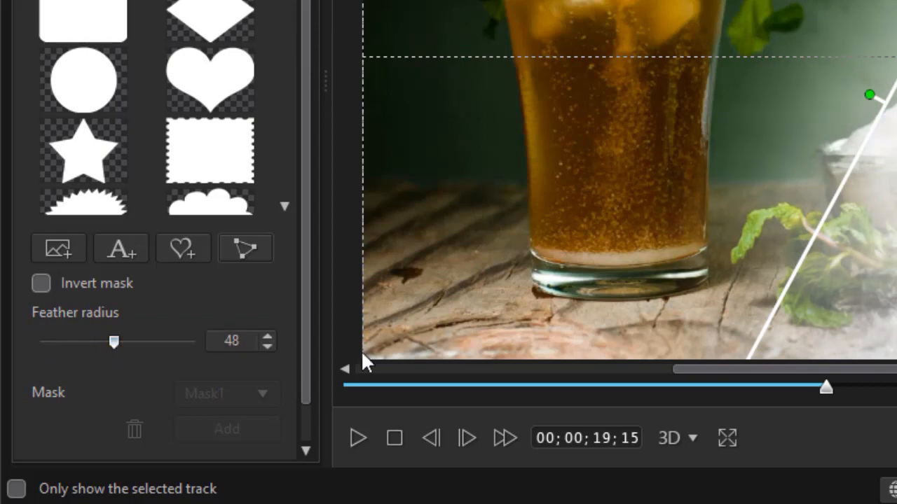
left_click(267, 346)
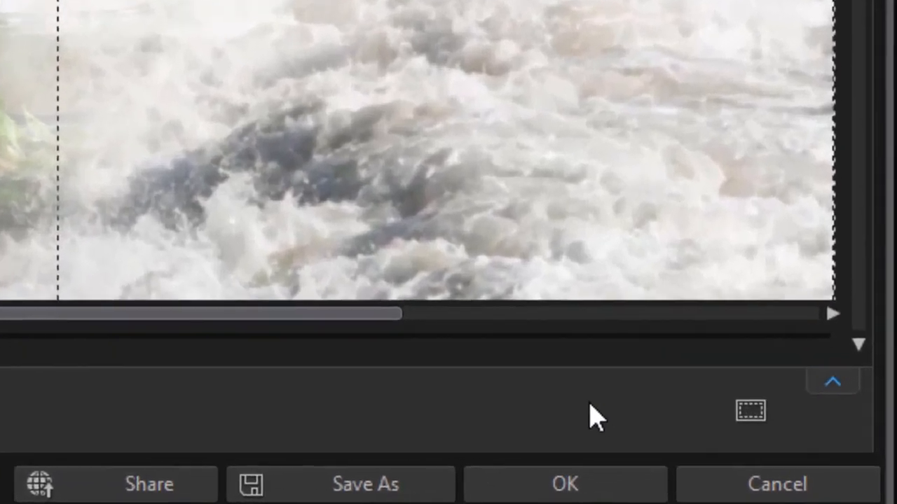
- Show the keyframe timeline and the mask's object settings, and set the mask opacity to 0% at 00;00;00;00
left_click(833, 385)
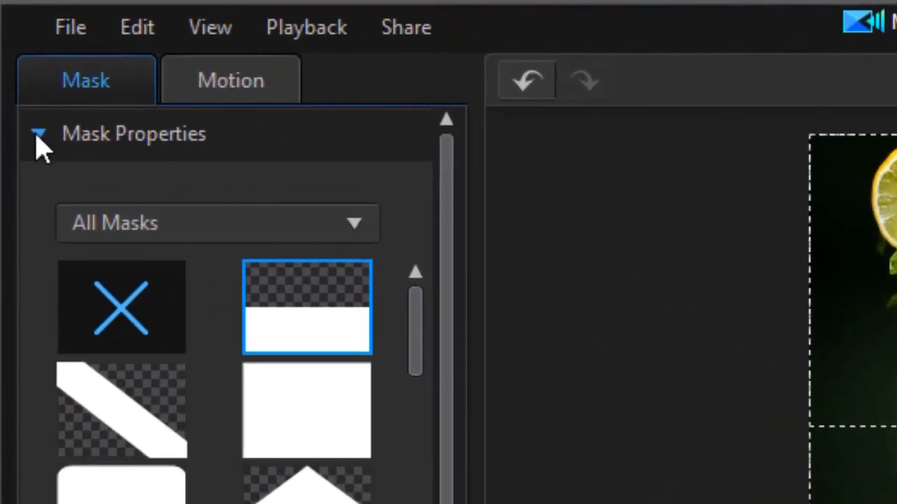
left_click(37, 144)
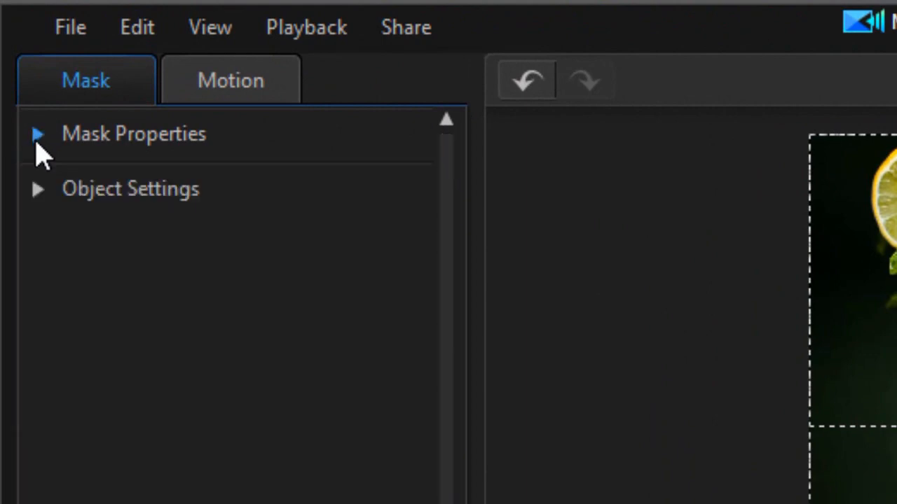
left_click(38, 190)
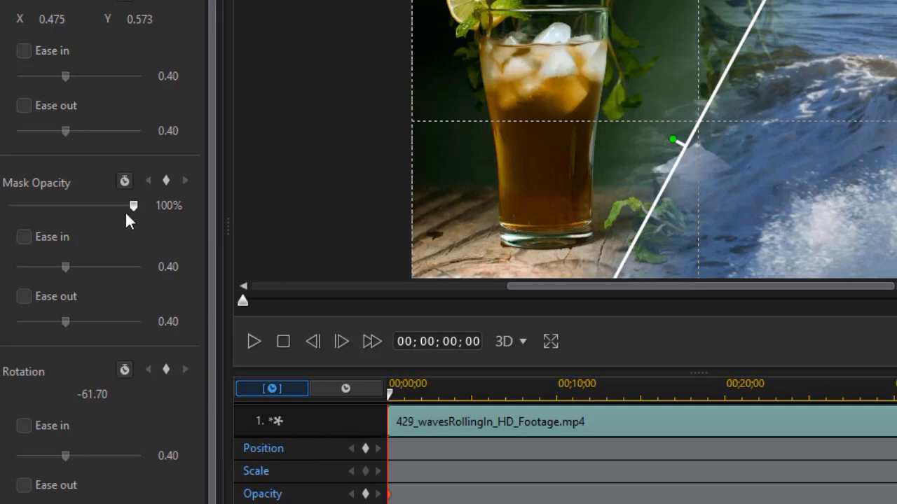
left_click_drag(135, 207, 8, 208)
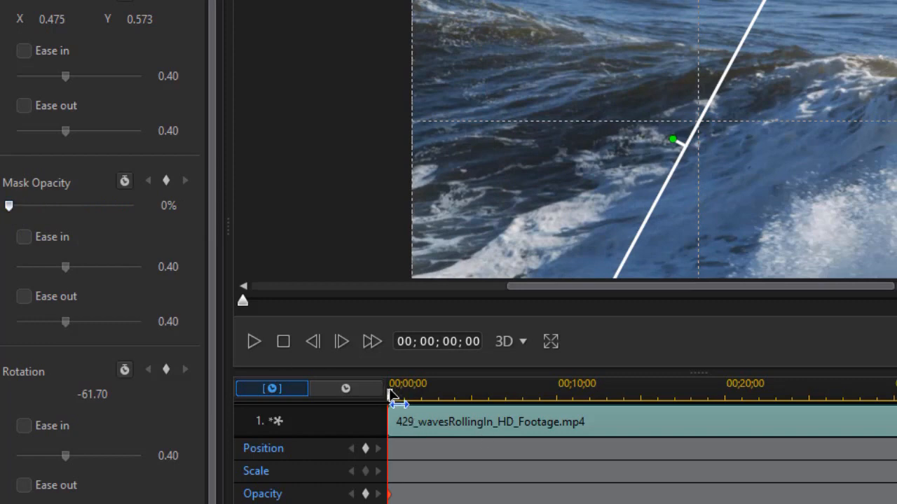
- Add a second mask opacity keyframe at 00;00;01;14 and set its opacity to 100%
left_click_drag(391, 395, 416, 398)
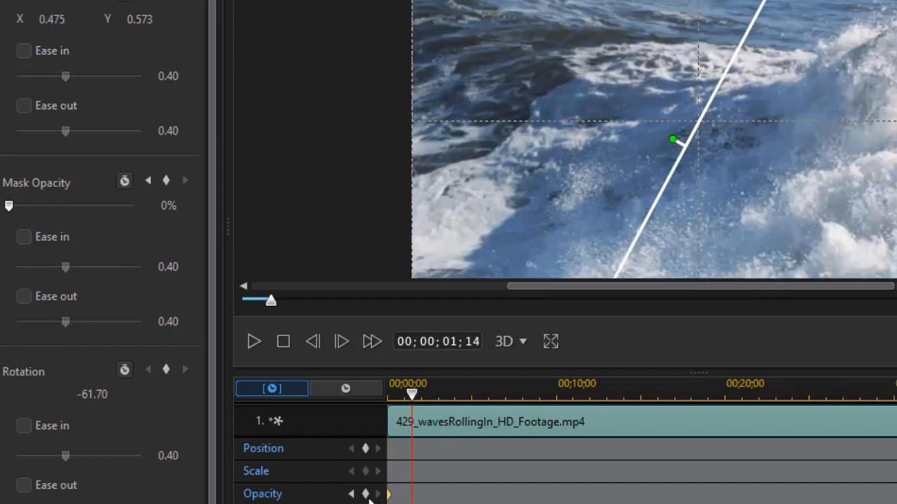
left_click(365, 494)
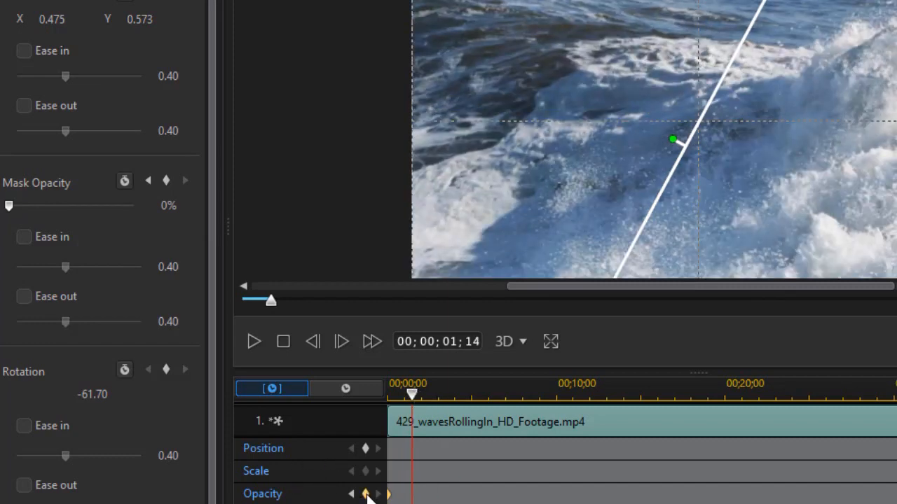
left_click(366, 494)
left_click_drag(10, 208, 162, 221)
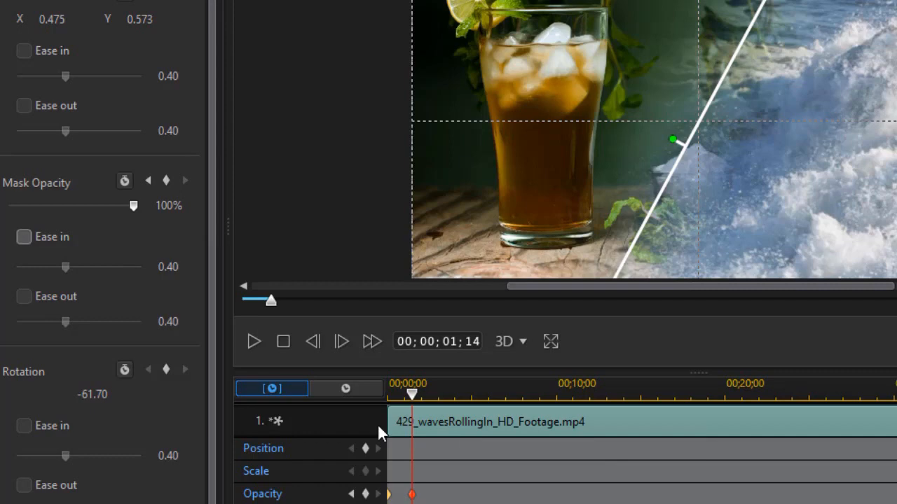
- Play the masked clip from the beginning to review the opacity animation
left_click(284, 341)
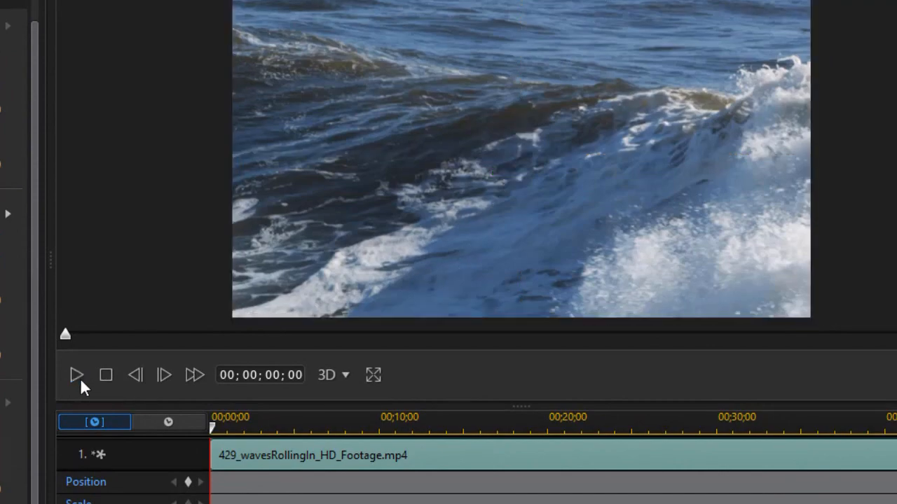
left_click(77, 376)
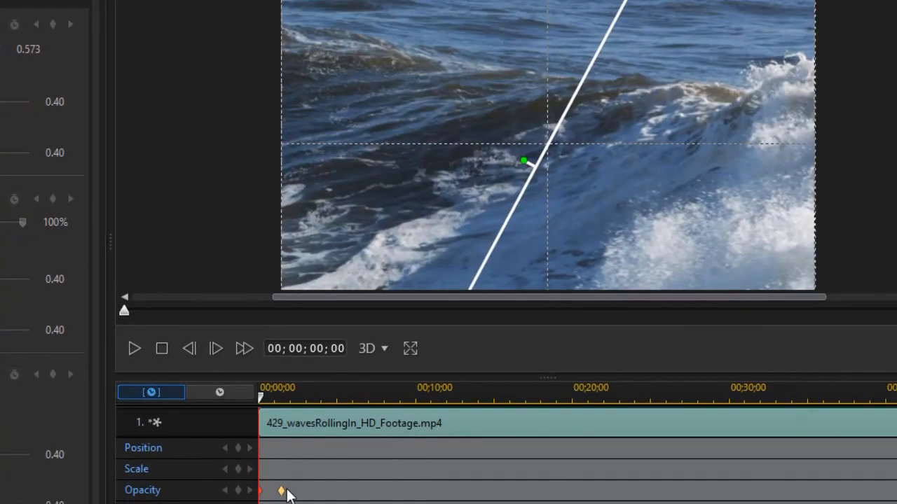
- Move the second mask opacity keyframe to 00;00;02;14 and apply the mask settings to the waves clip
left_click_drag(281, 492, 298, 495)
left_click(297, 491)
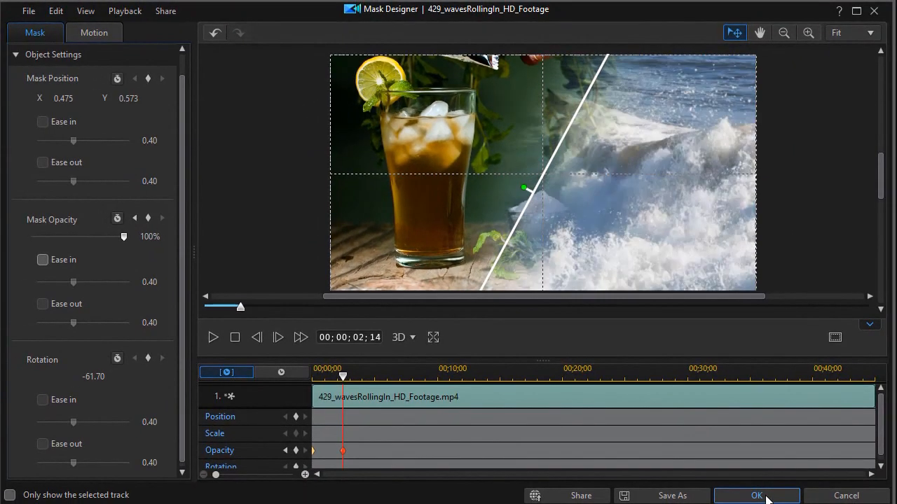
left_click(757, 495)
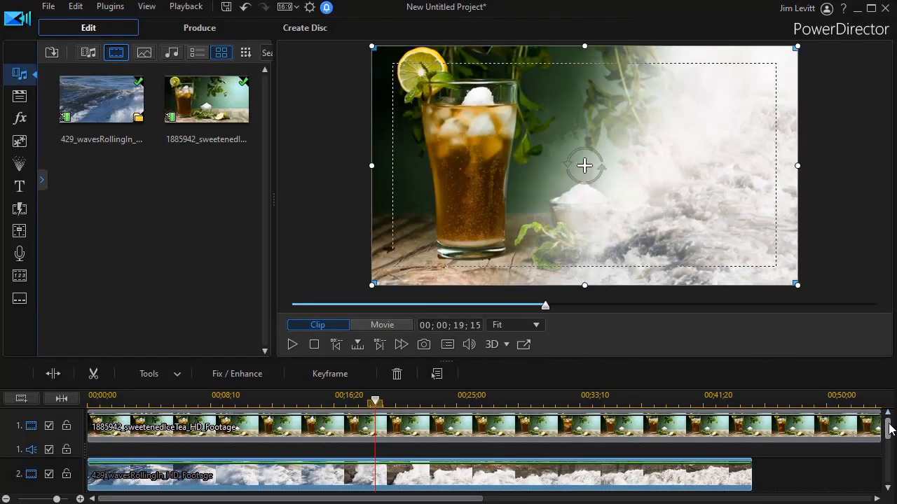
- Enable the video and audio of track 3, which hold the NEW VIEW TEA title and the music clip
left_click_drag(888, 429, 889, 466)
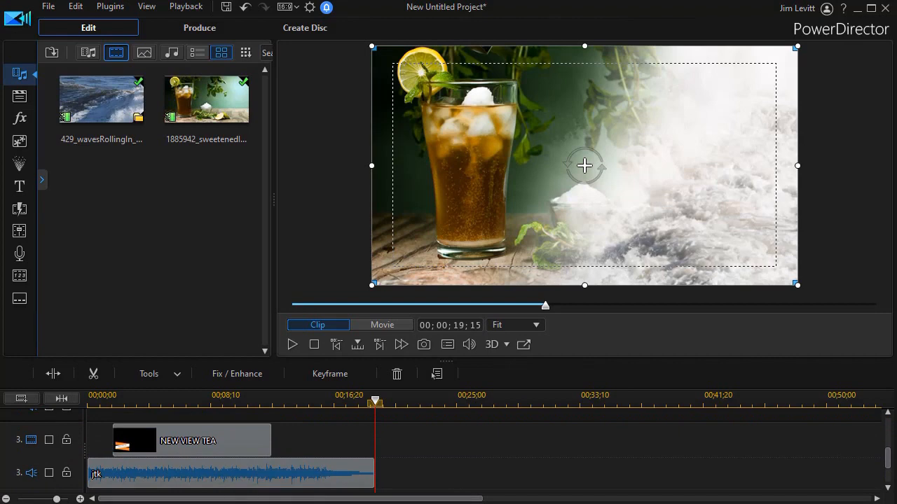
left_click(49, 441)
left_click(50, 473)
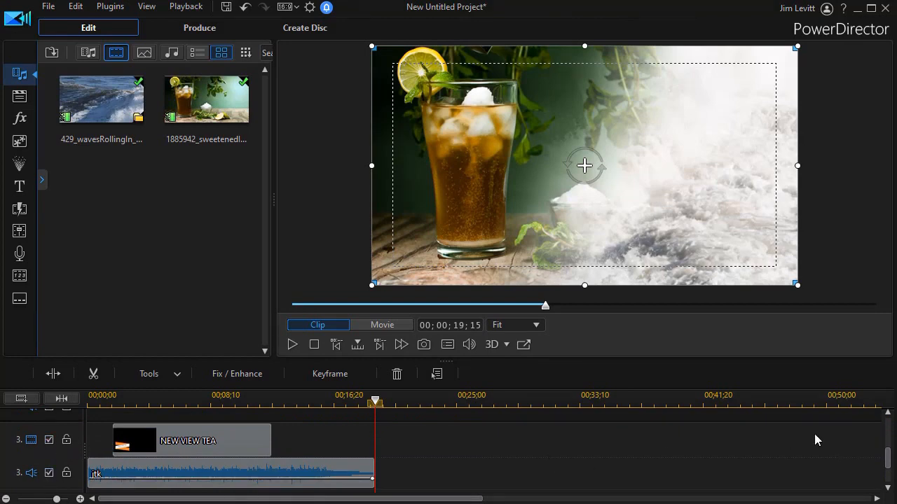
left_click_drag(889, 468, 886, 423)
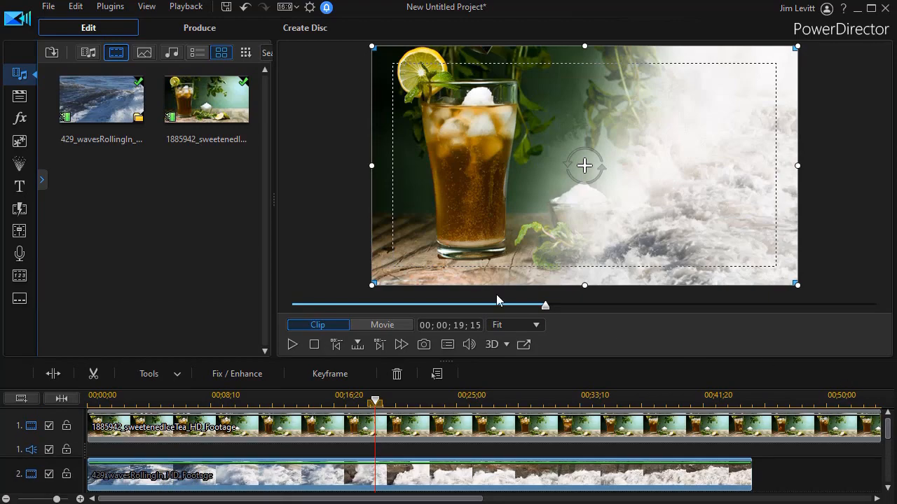
- Return the playhead to 00;00;00;00 to review the composition from the start
left_click_drag(545, 313, 262, 320)
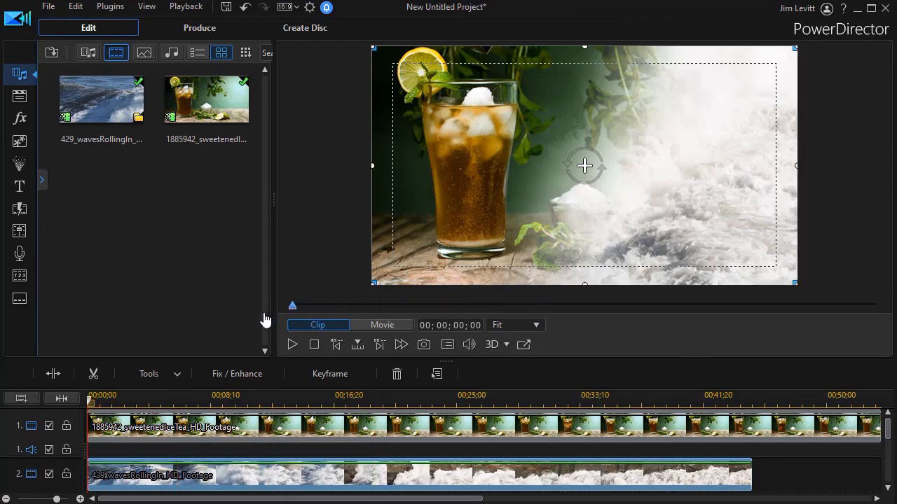